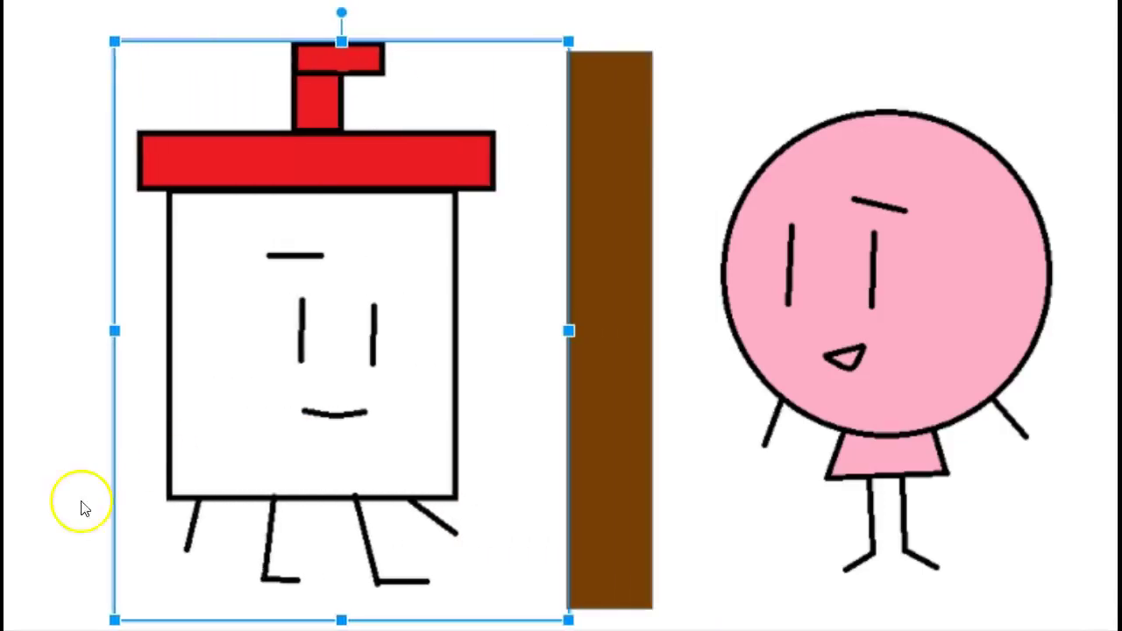
Select the milk-carton image beside the brown door bar and nudge it up one step
click(80, 506)
click(610, 382)
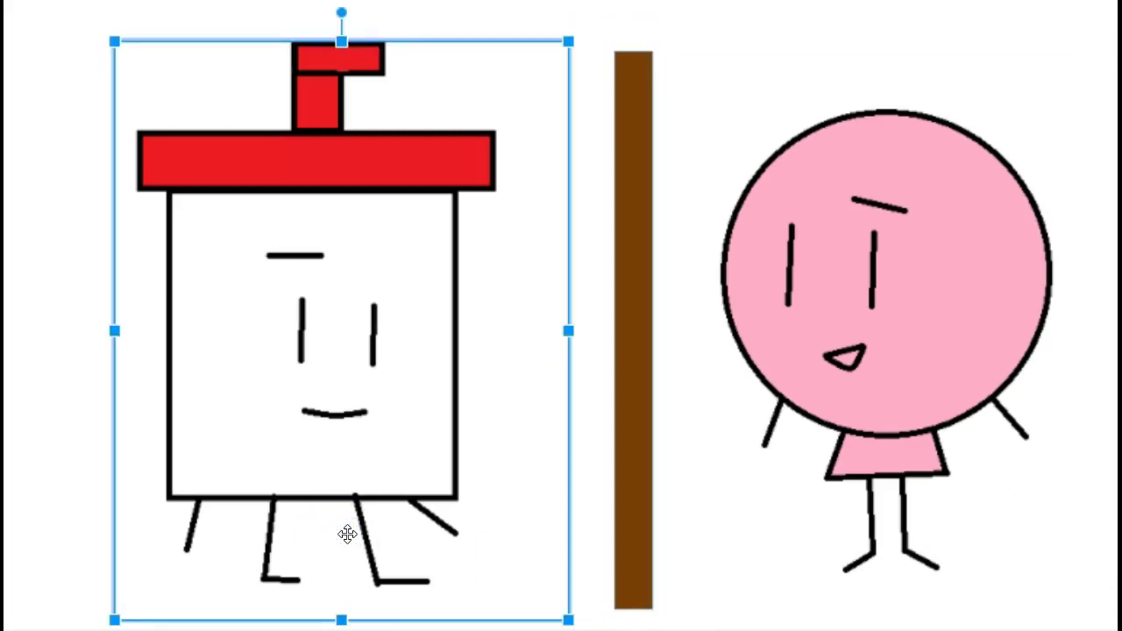
key(shift+Up)
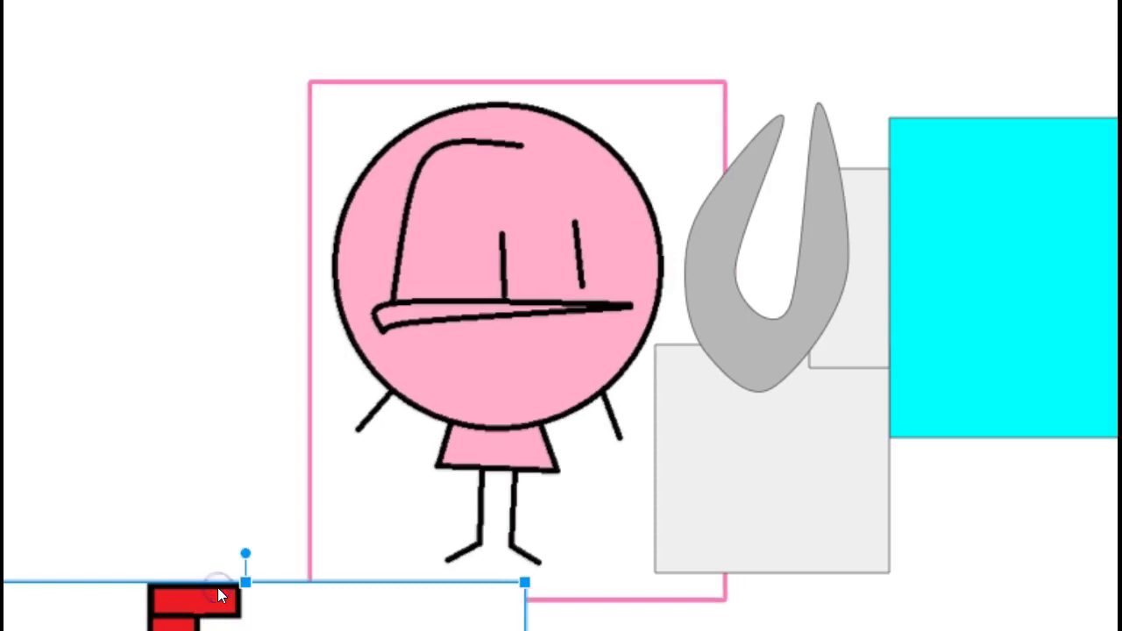
Move the pink balloon image one step right, then one step up and one step left
key(shift+Right)
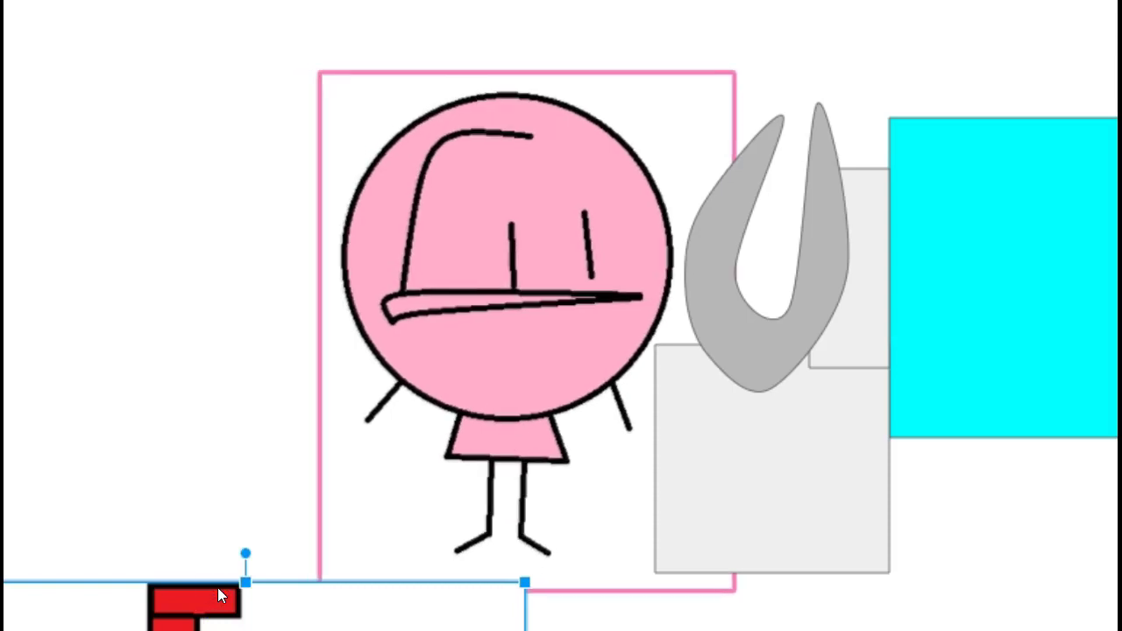
key(shift+Up)
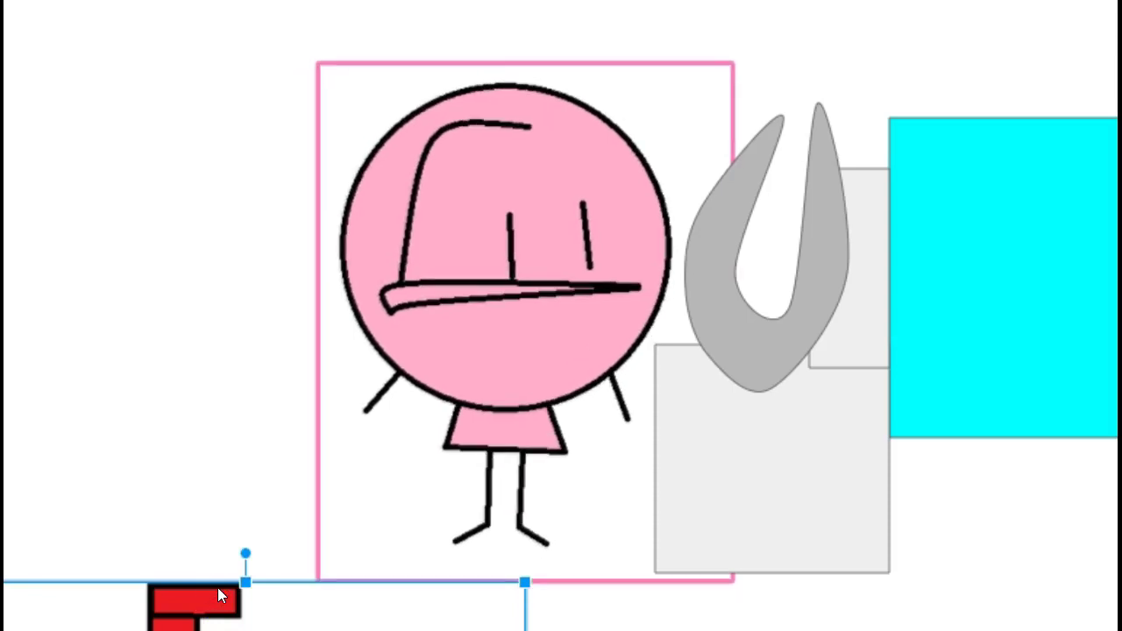
key(shift+Left)
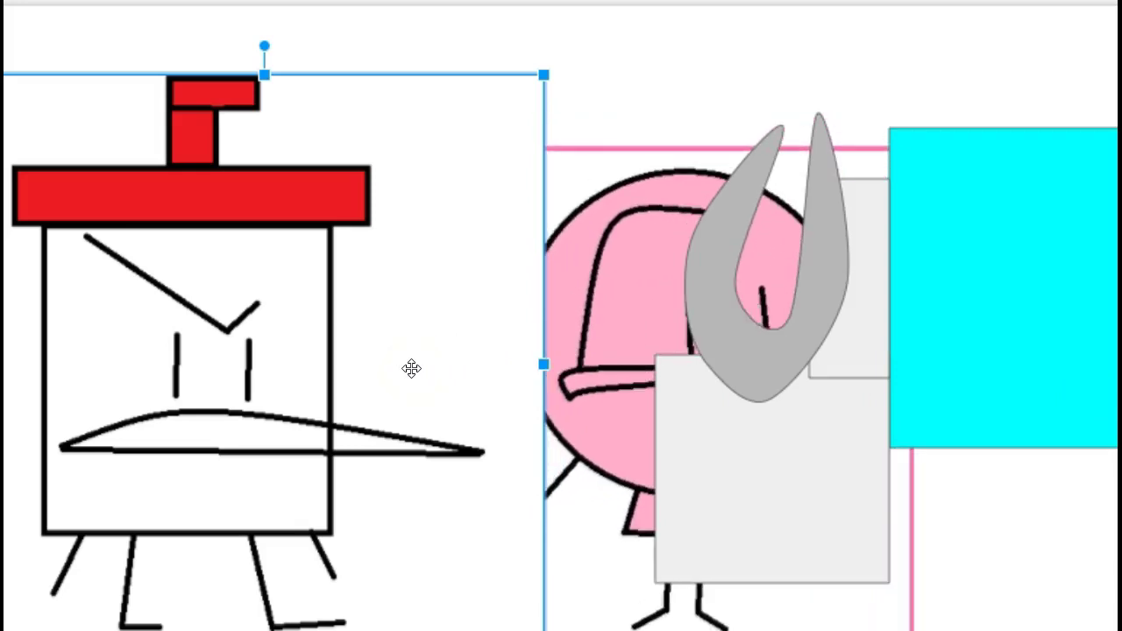
Move the milk carton two steps right, two steps back left, then two steps down
key(shift+Right)
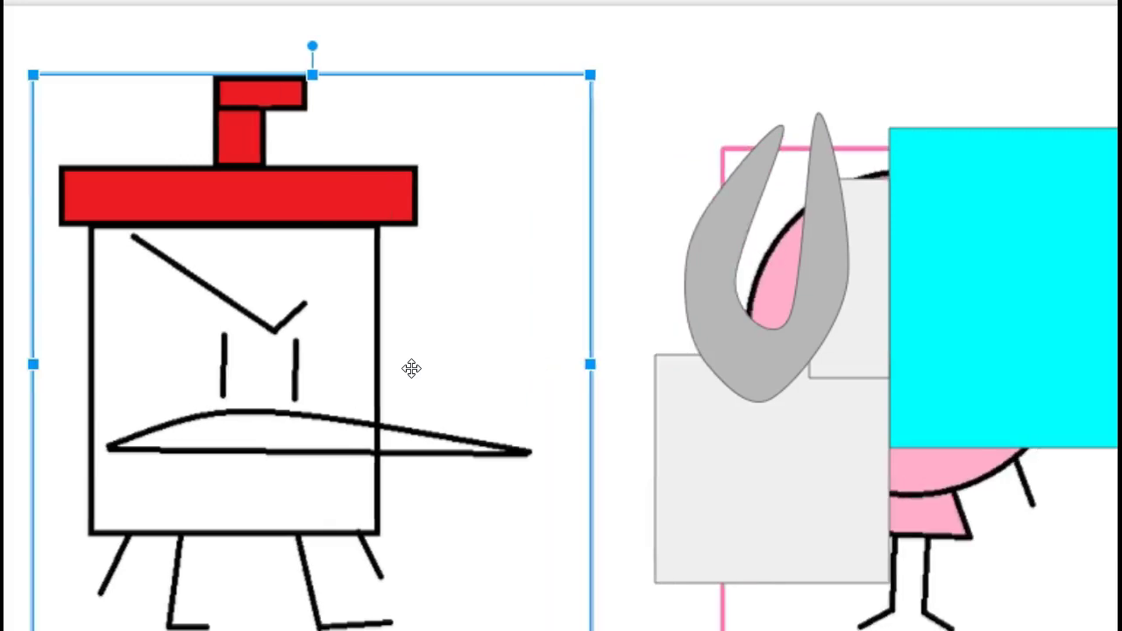
key(shift+Right)
key(shift+Left)
key(shift+Left)
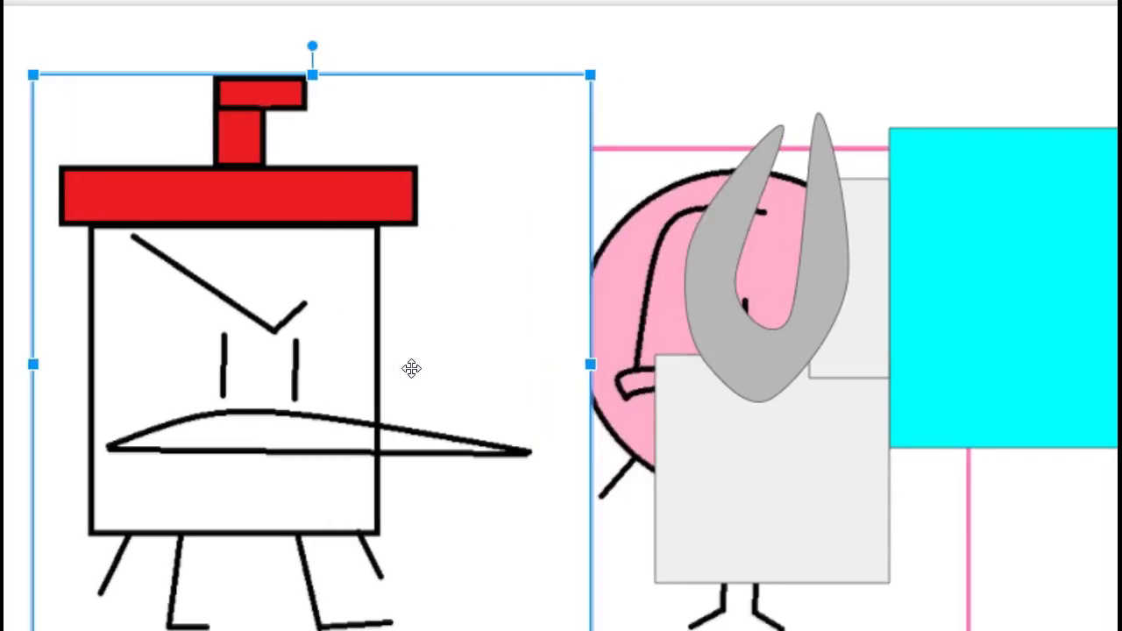
key(shift+Left)
key(shift+Left)
key(shift+Left)
key(shift+Left)
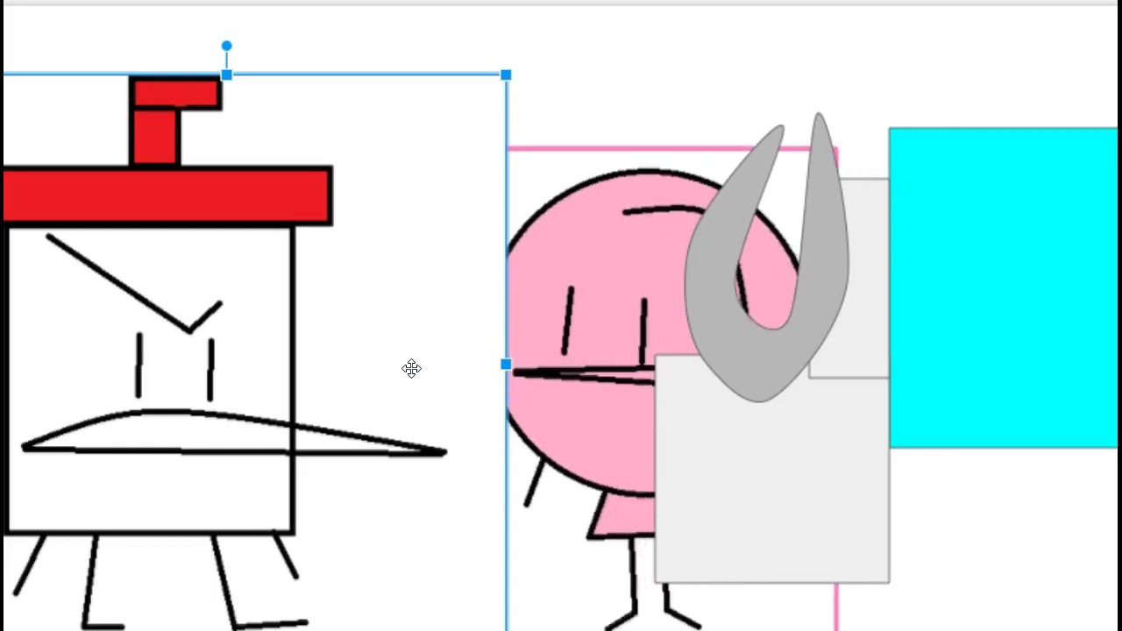
key(shift+Down)
key(shift+Down)
key(shift+Down)
key(shift+Down)
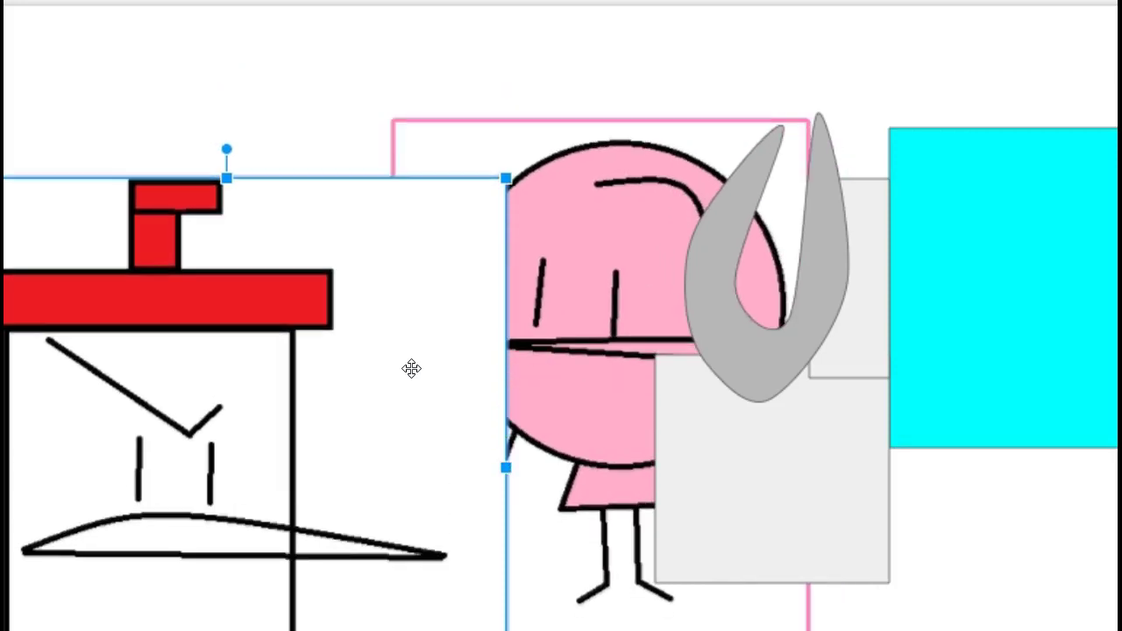
key(shift+Down)
key(shift+Down)
key(shift+Down)
key(shift+Down)
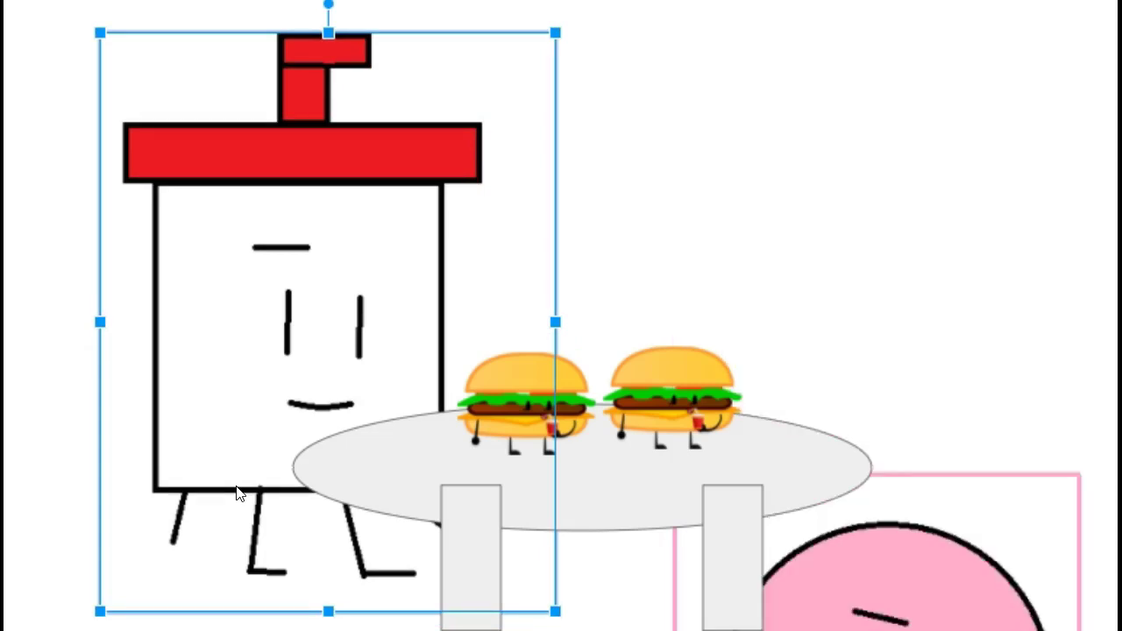
Bob the milk carton beside the burger table with alternating up and down nudges
key(shift+Down)
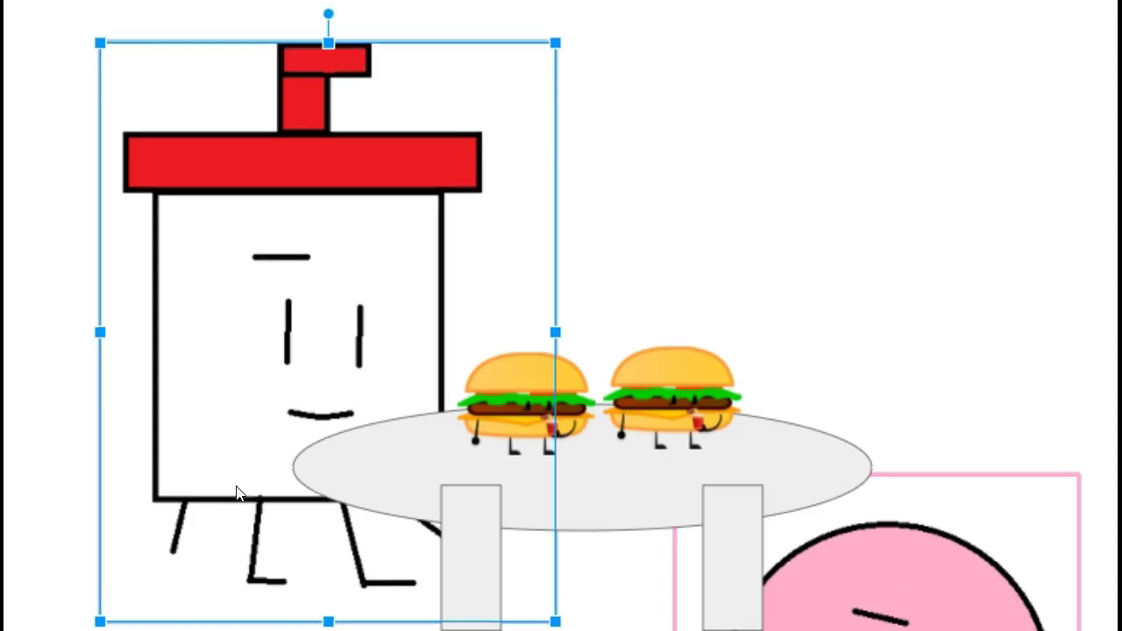
key(shift+Up)
key(shift+Up)
key(shift+Up)
key(shift+Up)
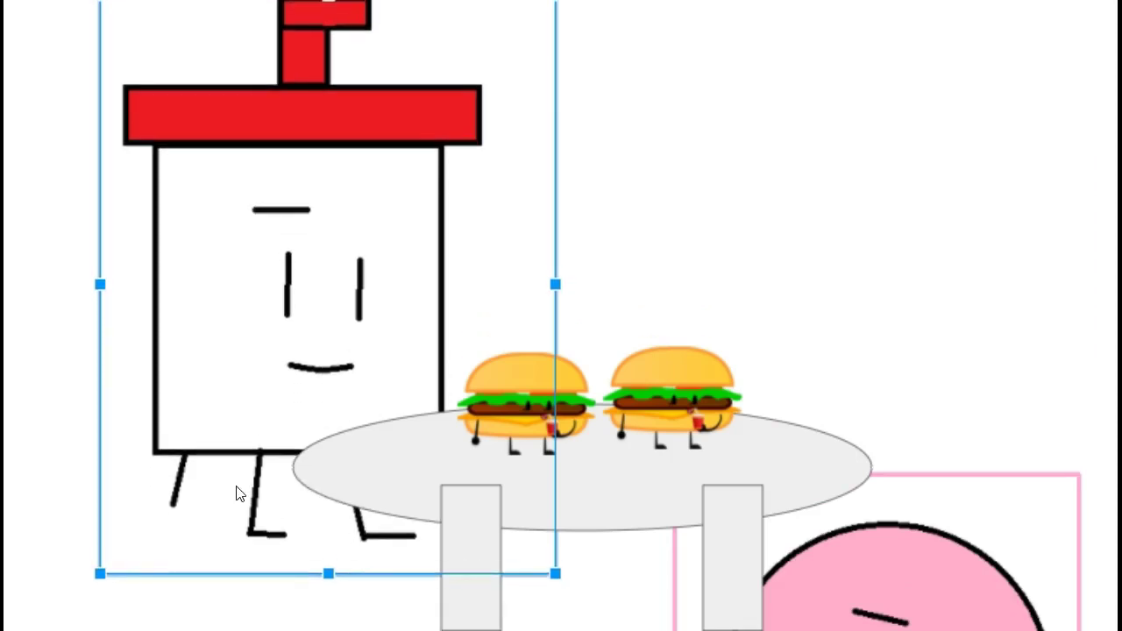
key(shift+Down)
key(shift+Down)
key(shift+Down)
key(shift+Down)
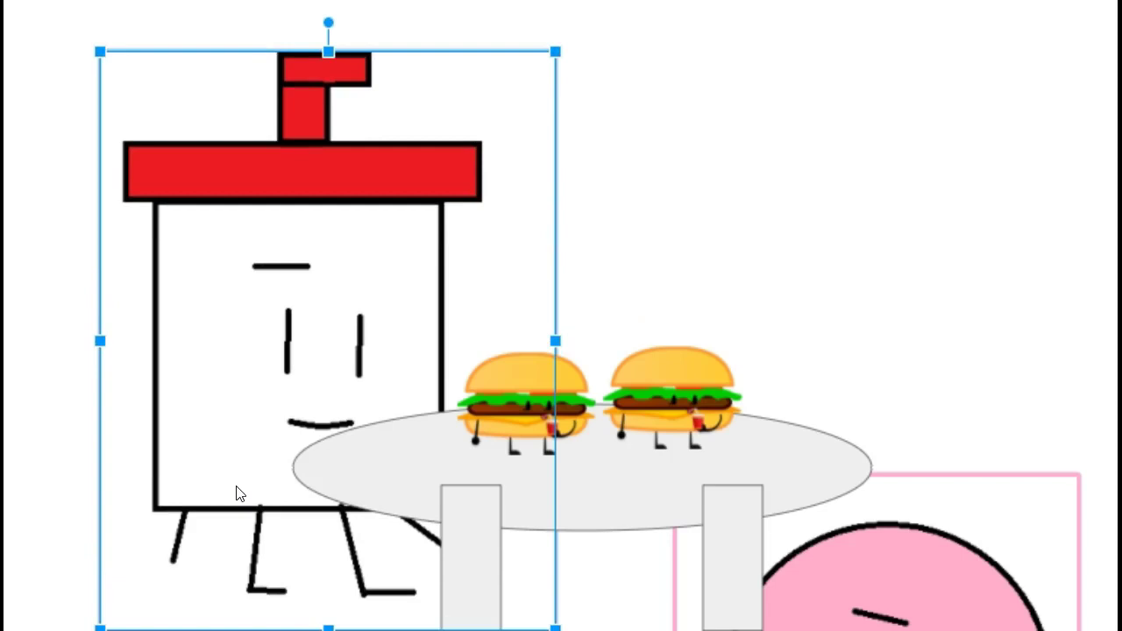
key(shift+Up)
key(shift+Up)
key(Delete)
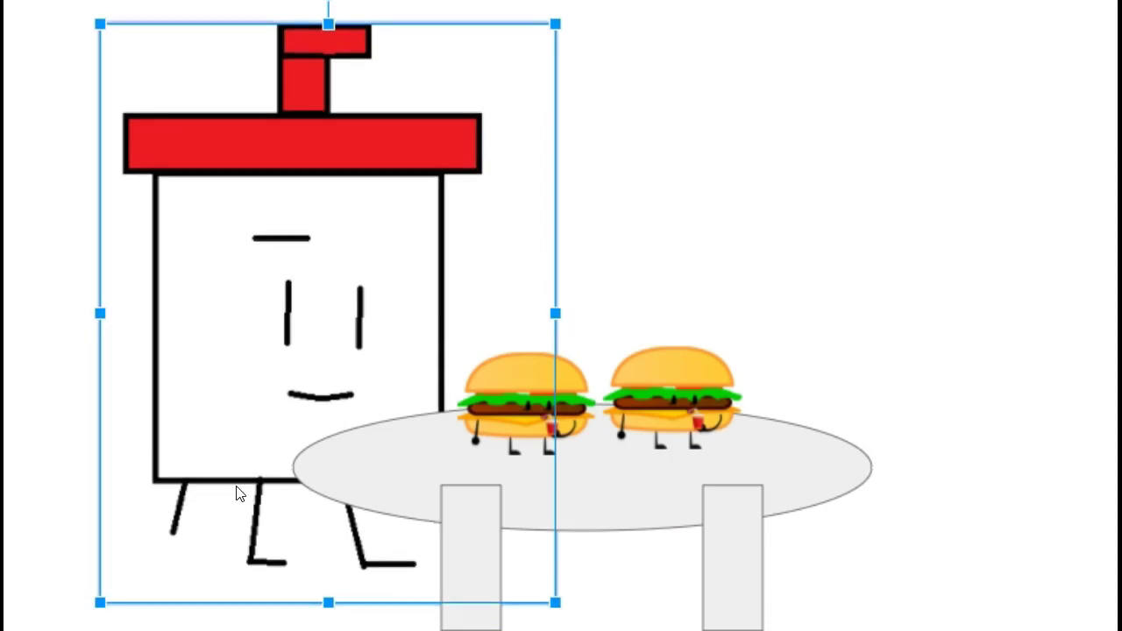
key(shift+Up)
key(shift+Up)
key(shift+Down)
key(shift+Down)
key(shift+Down)
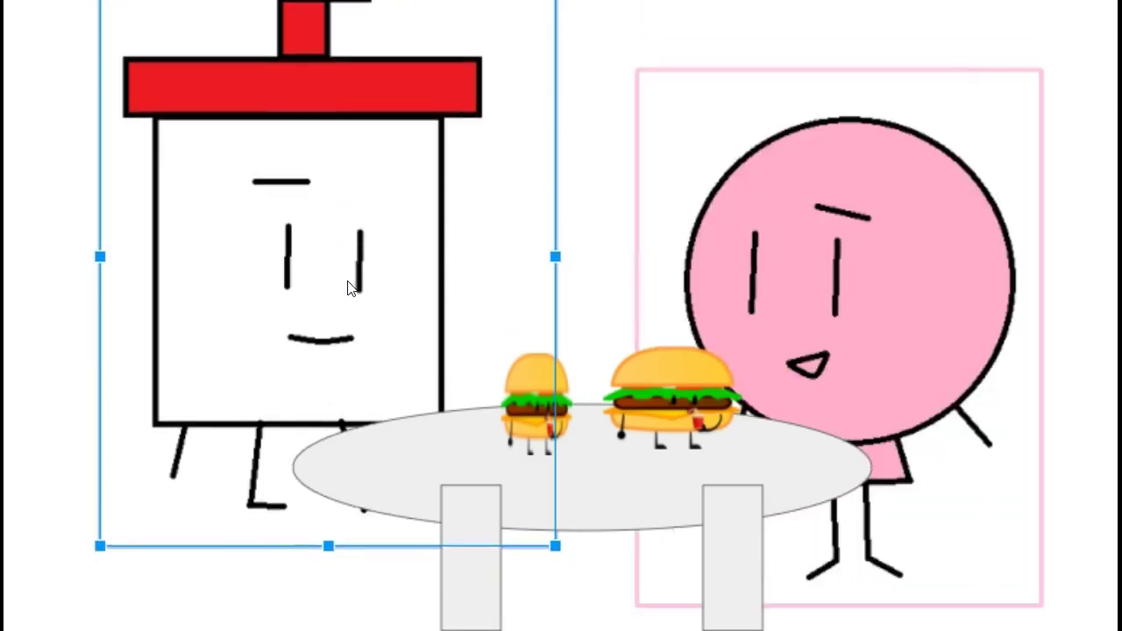
Lower the milk carton four steps, then raise it two steps
key(Down)
key(Down)
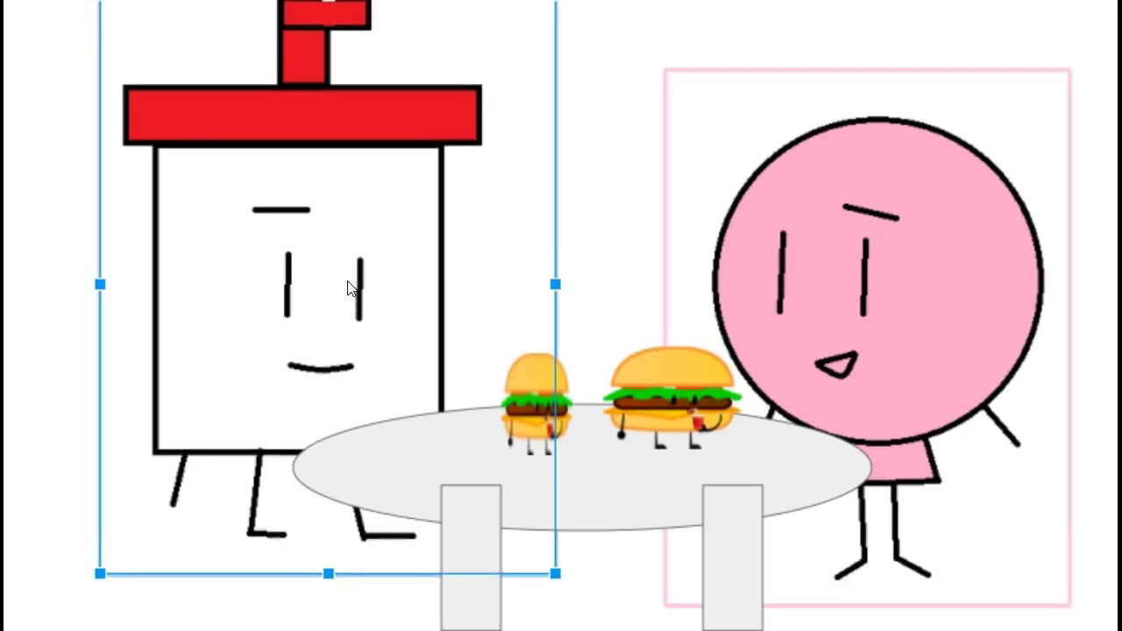
key(Down)
key(Down)
key(Down)
key(Up)
key(Down)
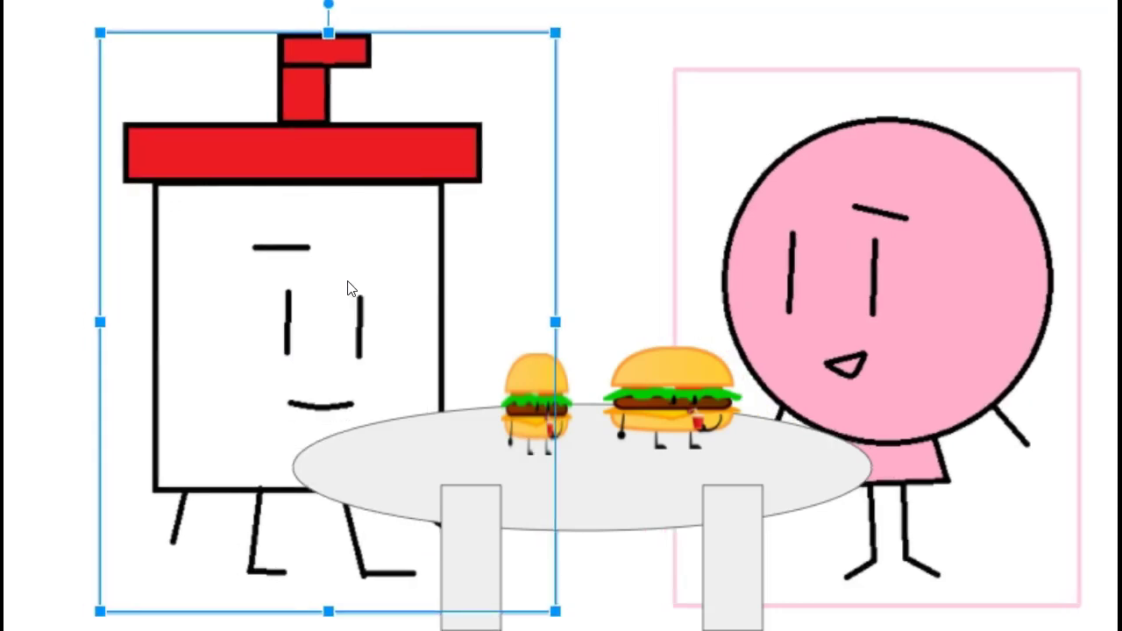
key(Up)
key(Down)
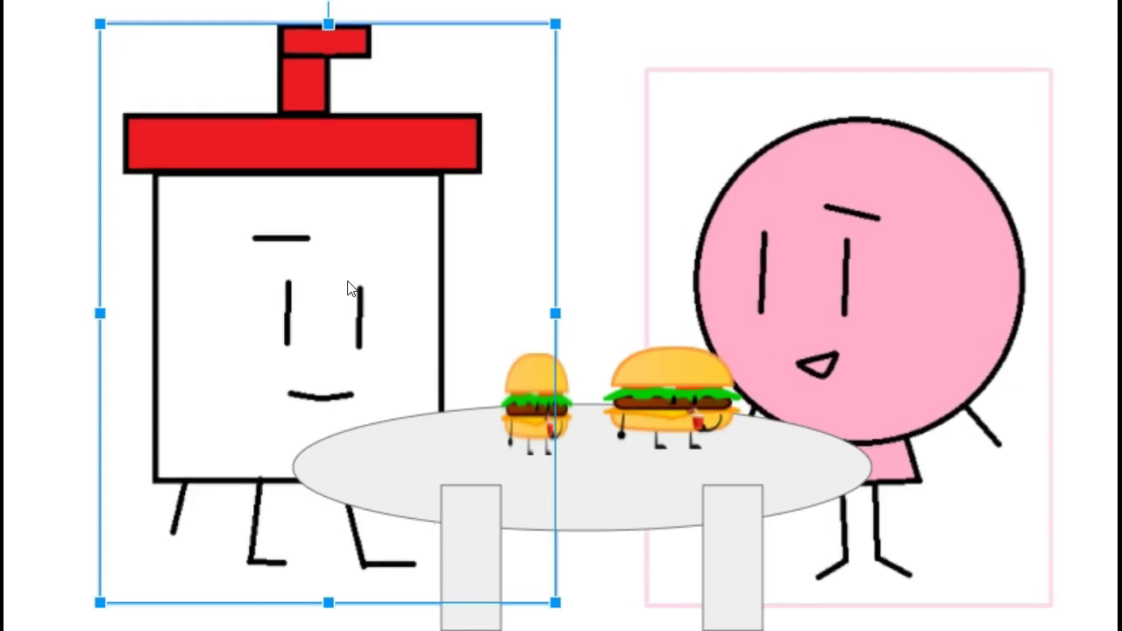
Bob the milk carton down and up, raise the pink character, then slide the carton right and back left
key(Down)
key(Down)
key(Down)
key(Down)
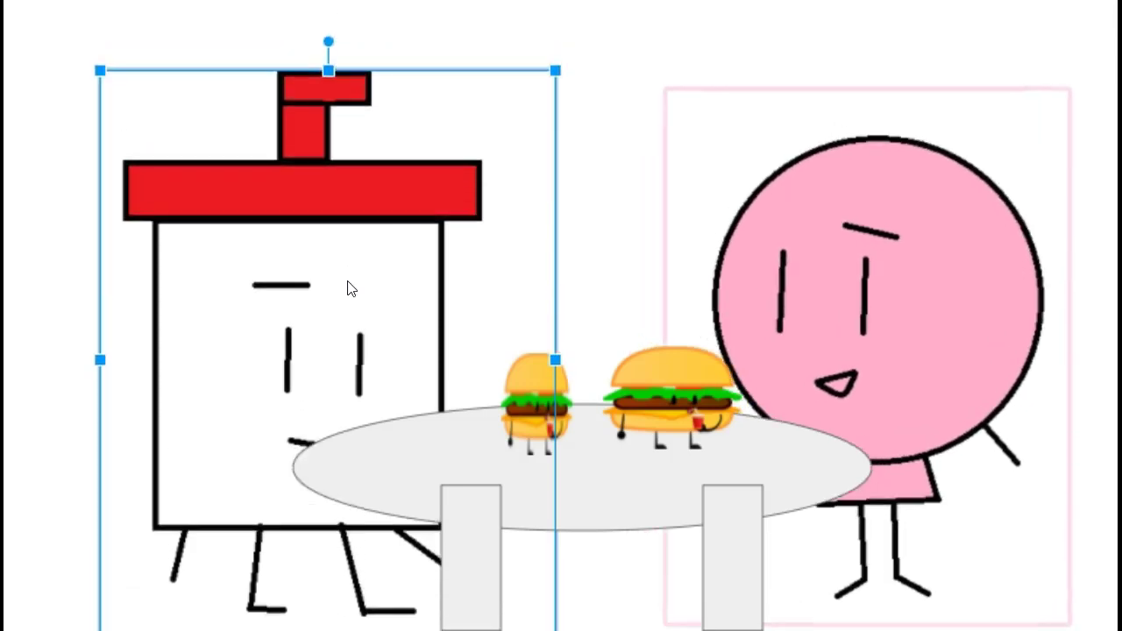
key(Up)
key(Up)
key(Up)
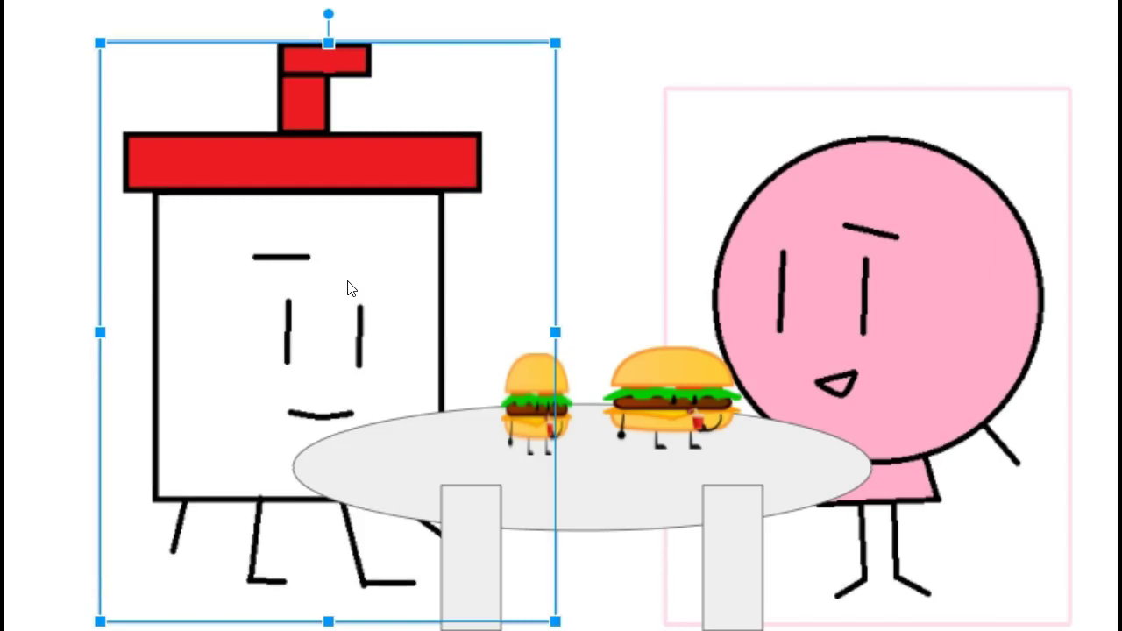
key(Up)
key(Up)
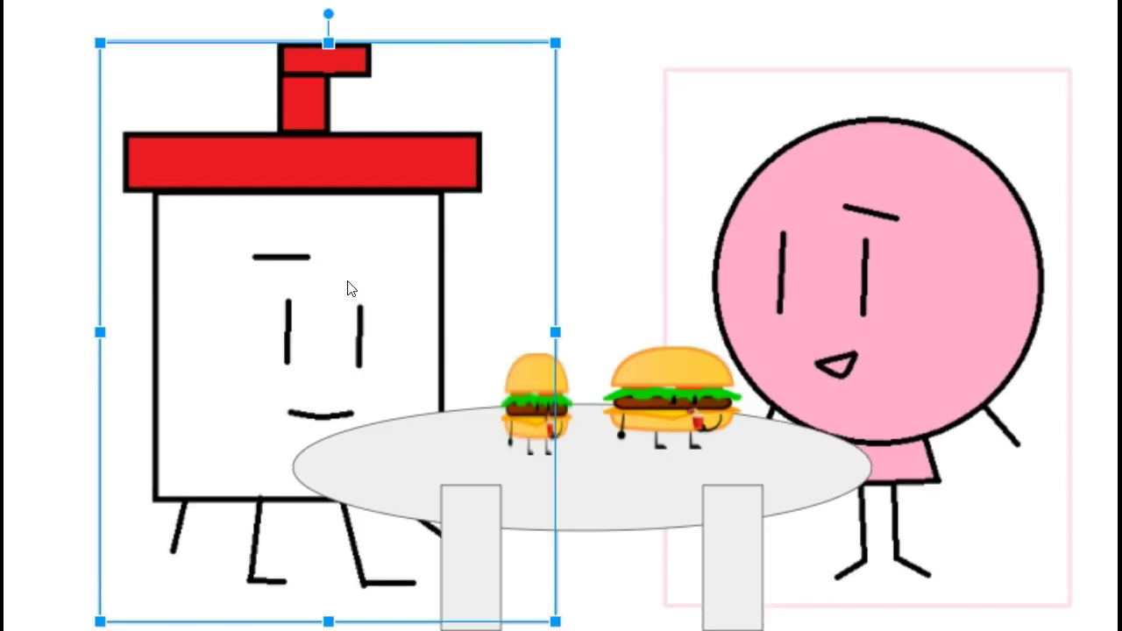
key(Up)
key(Right)
key(Right)
key(Right)
key(Right)
key(Right)
key(Right)
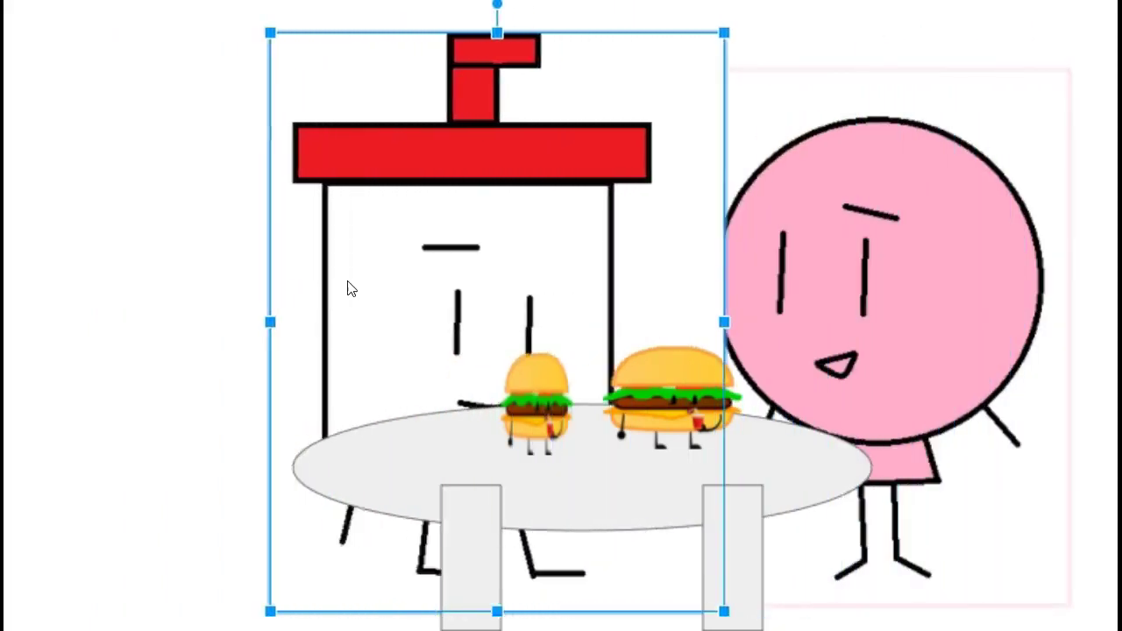
key(Left)
key(Left)
key(Left)
key(Left)
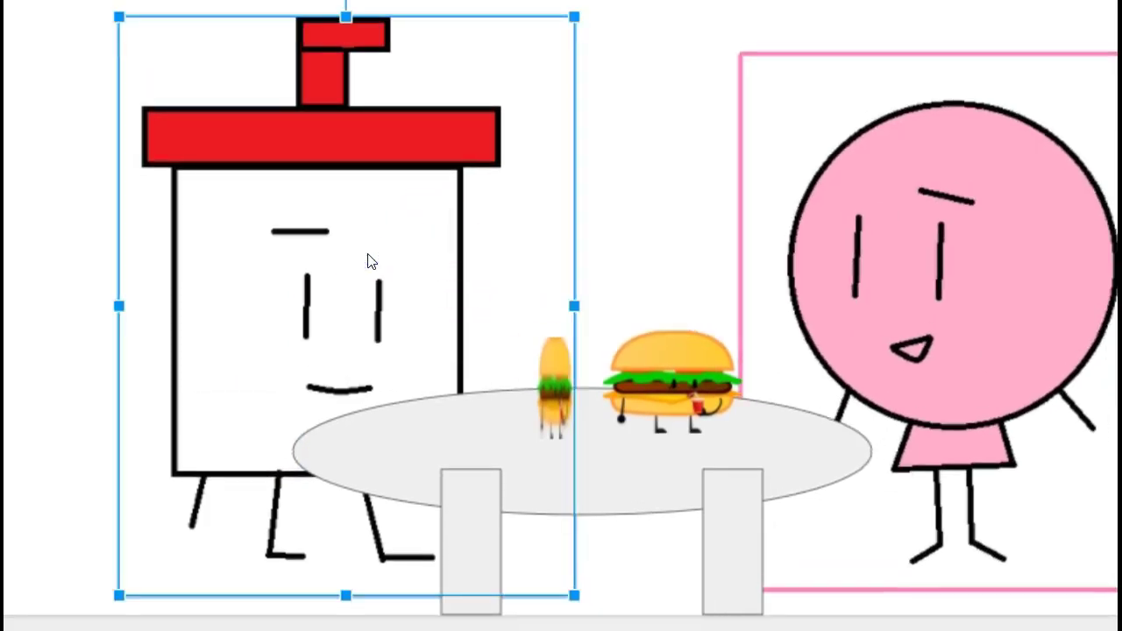
Raise the milk carton one step as the left burger turns sideways
key(Up)
key(Up)
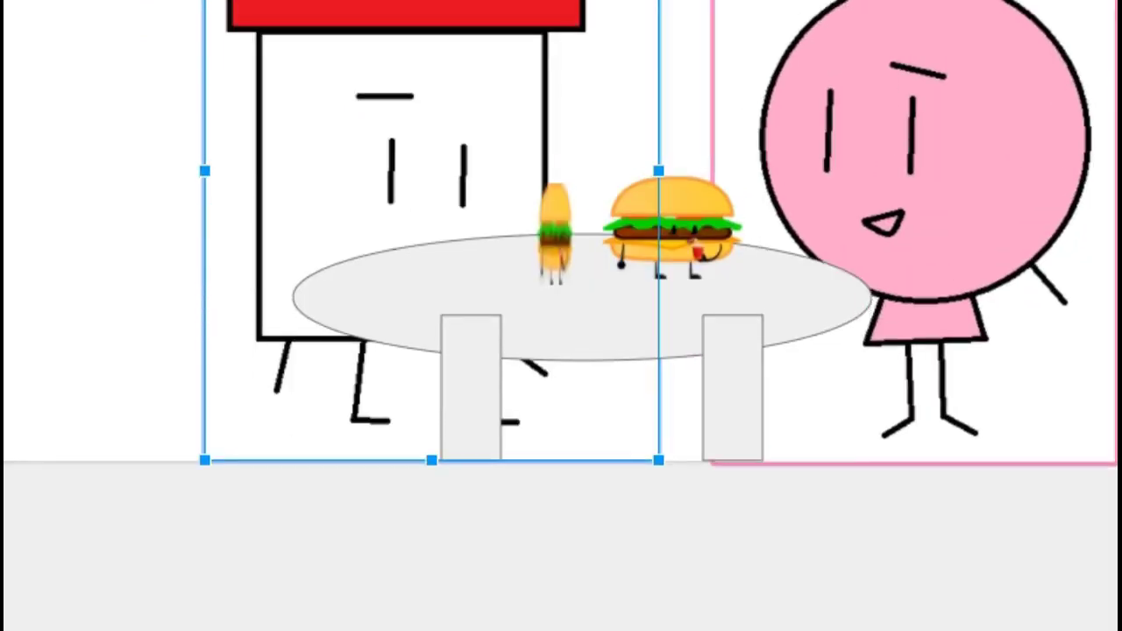
scroll(561, 315, up, 3)
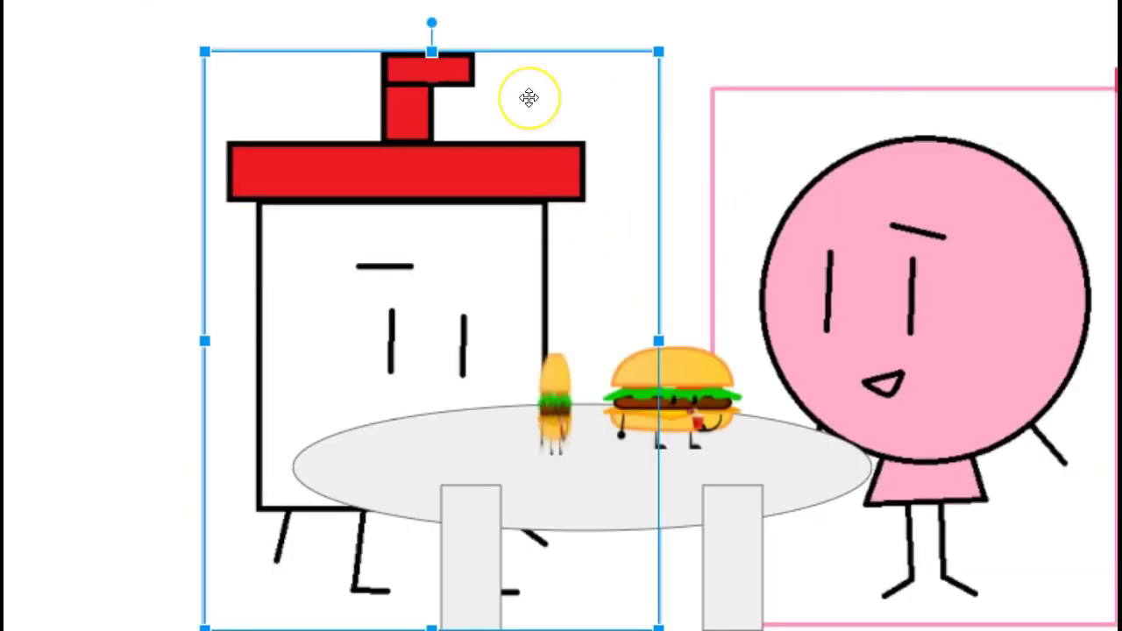